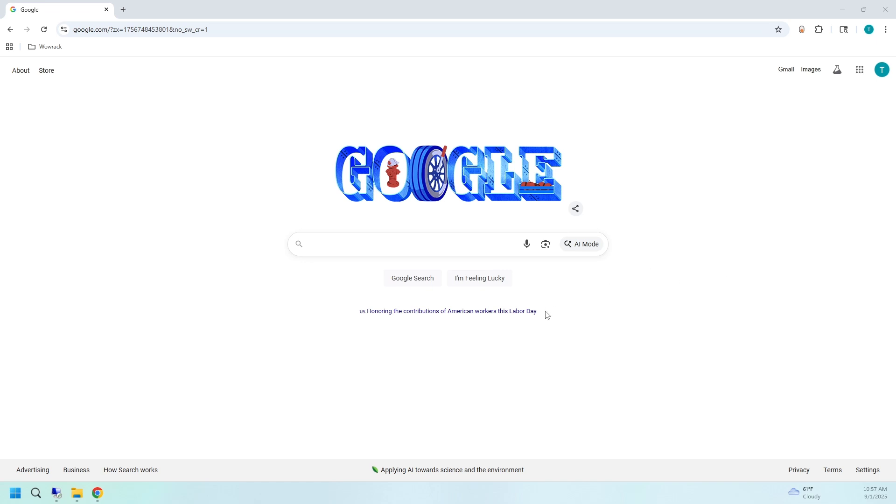
# - Search the web for "ventoy" and open the Downloads page on the official ventoy.net site
pyautogui.click(408, 250)
pyautogui.write('ventoy')
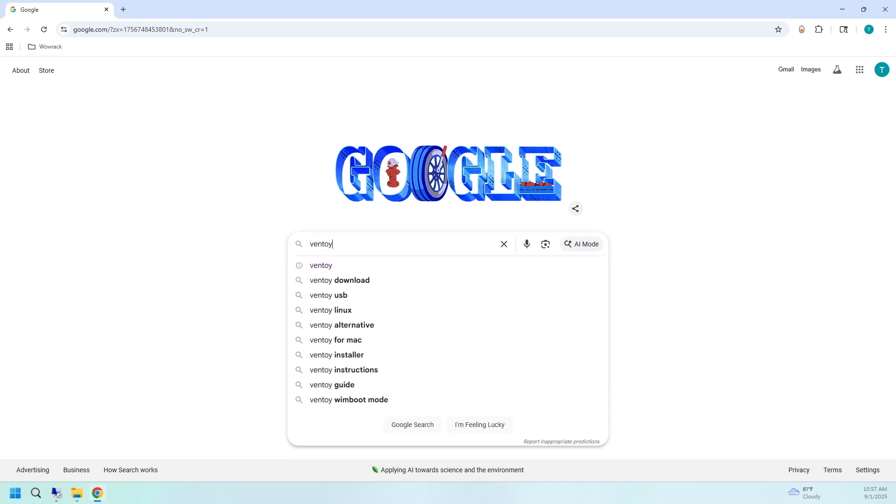
pyautogui.press('Return')
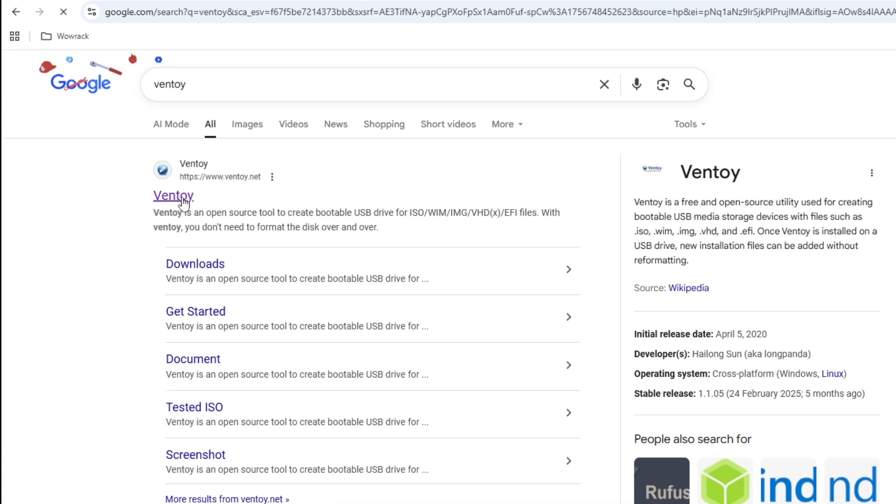
pyautogui.click(181, 196)
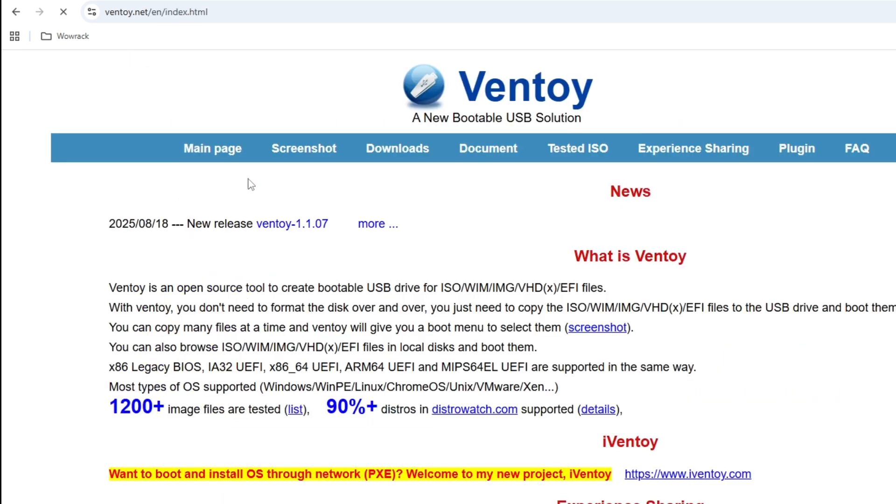
pyautogui.click(388, 156)
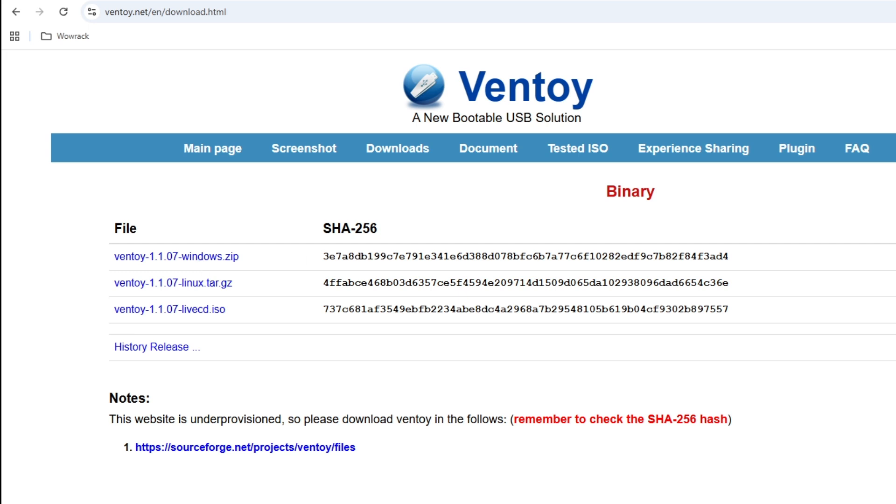
# - Download ventoy-1.1.07-windows.zip from the project's SourceForge files page
pyautogui.click(192, 258)
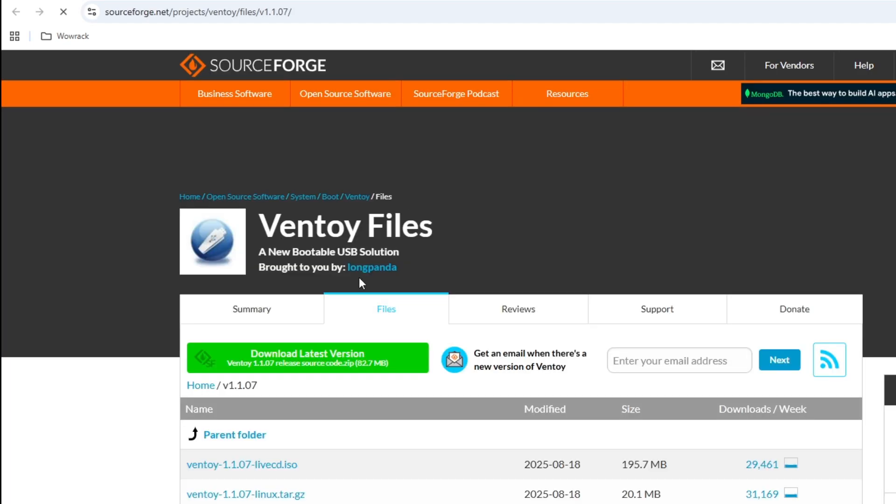
pyautogui.scroll(-1, 360, 277)
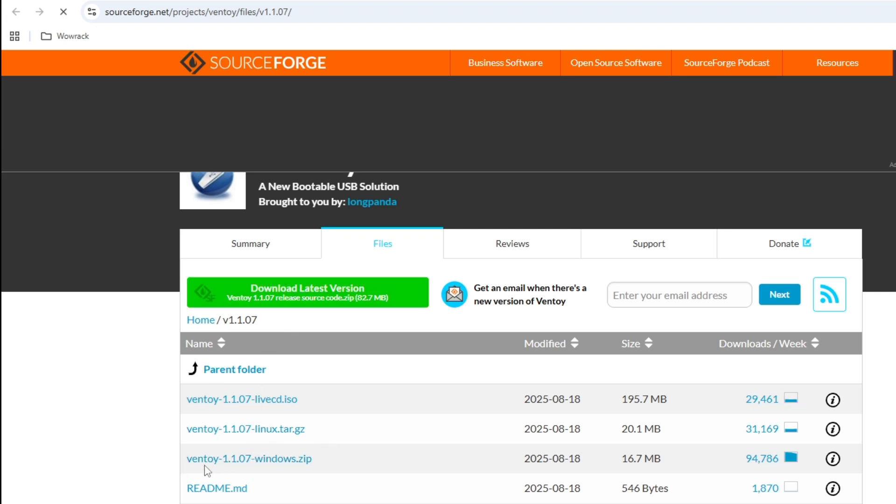
pyautogui.click(272, 462)
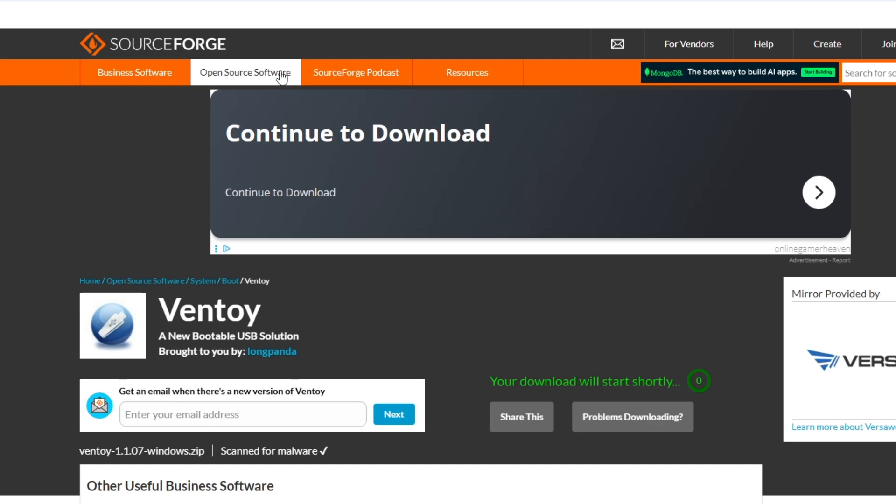
pyautogui.scroll(-3, 133, 201)
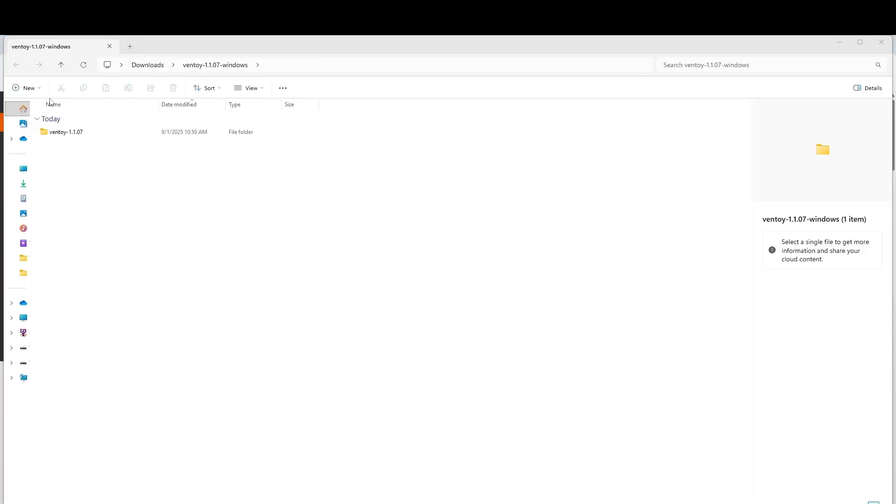
# - Open the extracted ventoy-1.1.07 folder and run Ventoy2Disk as administrator
pyautogui.click(73, 132)
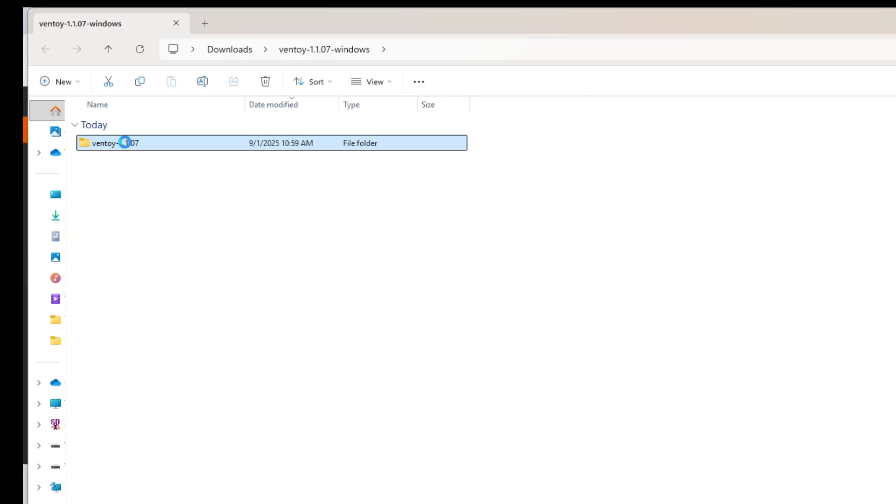
pyautogui.doubleClick(125, 143)
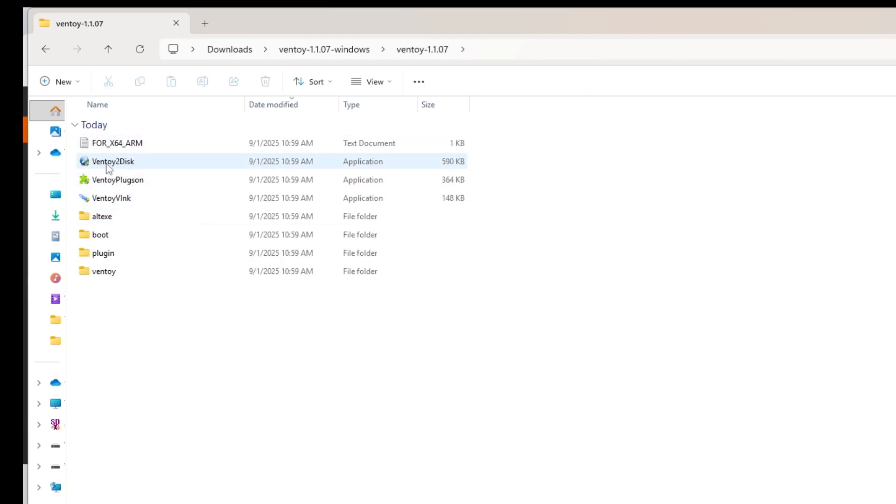
pyautogui.click(120, 166)
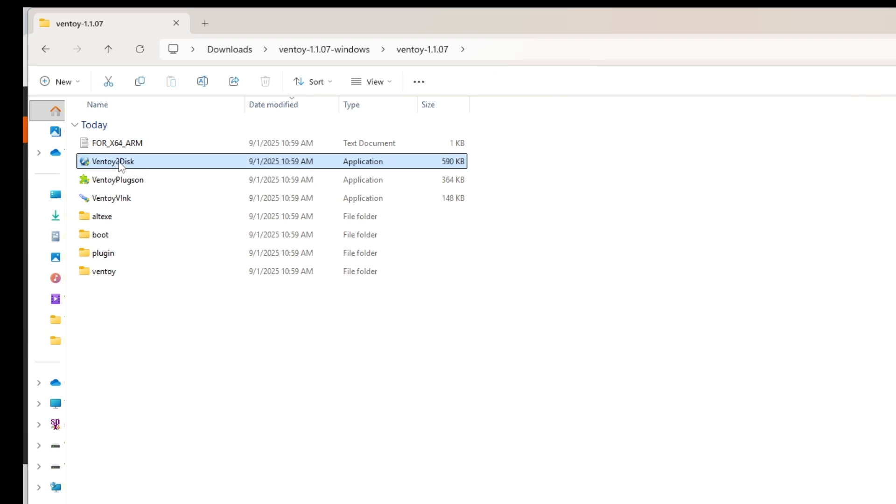
pyautogui.rightClick(120, 165)
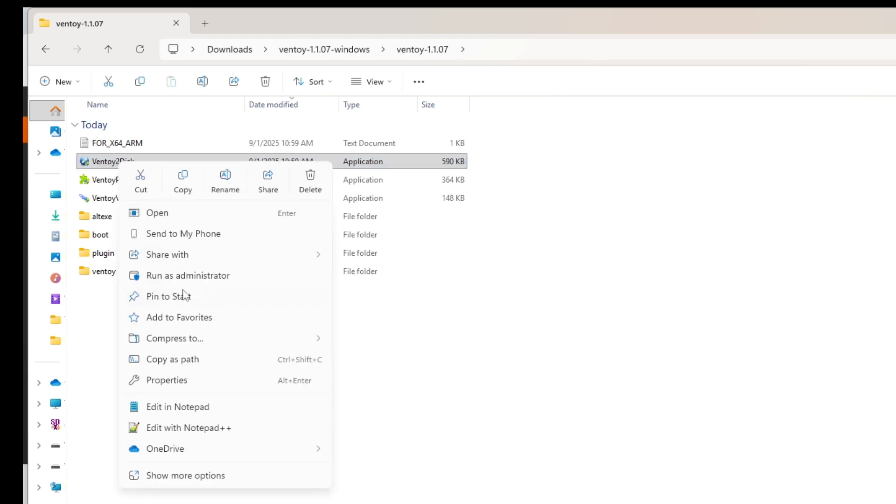
pyautogui.click(188, 275)
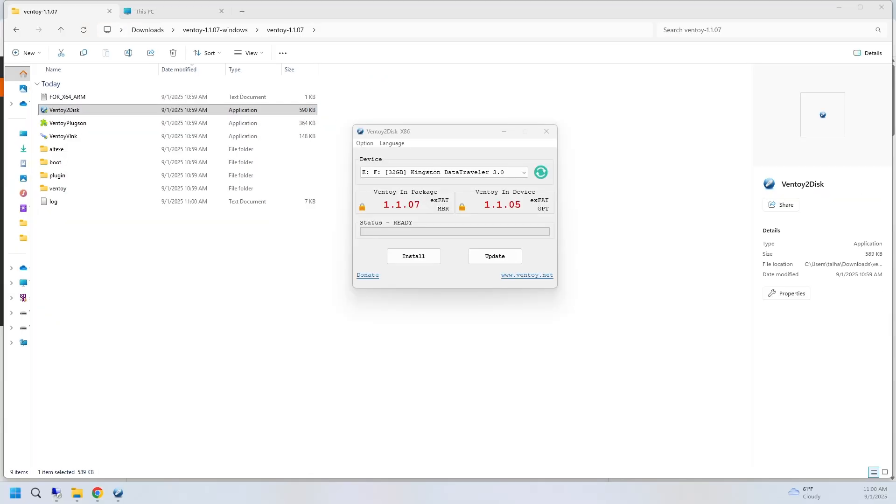
# - Check the connected drives in This PC and return to the Ventoy2Disk window
pyautogui.click(178, 13)
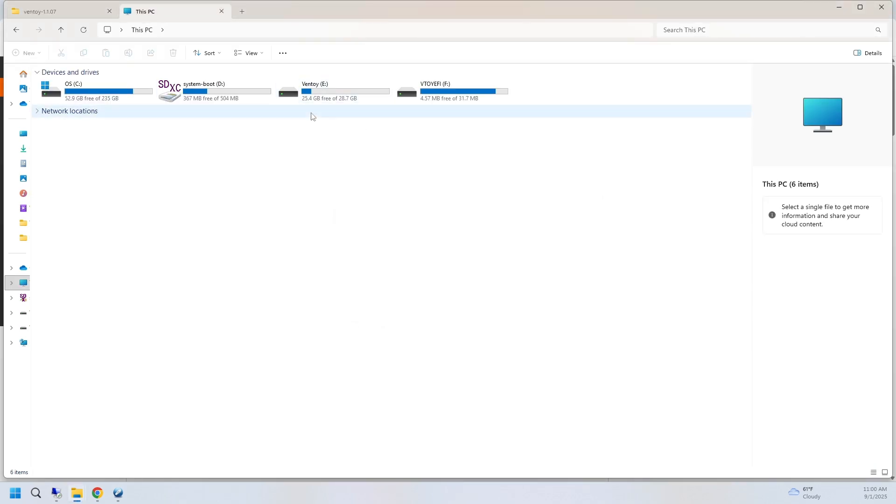
pyautogui.click(41, 10)
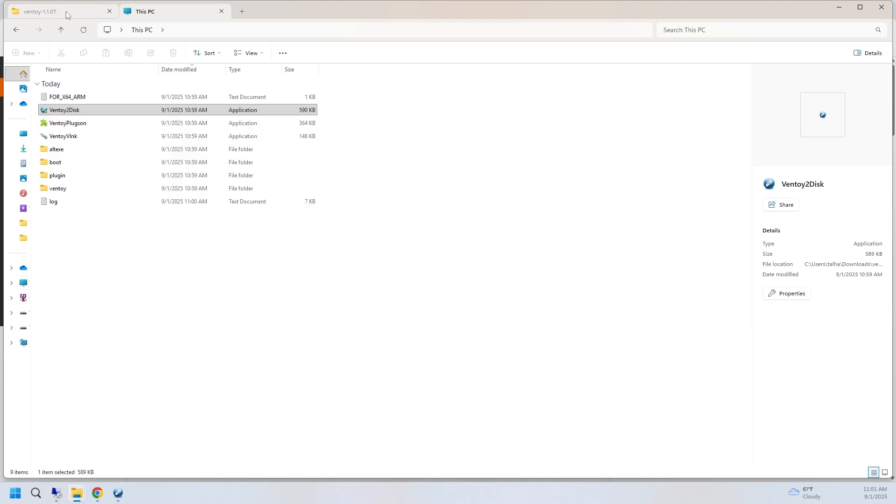
pyautogui.click(118, 494)
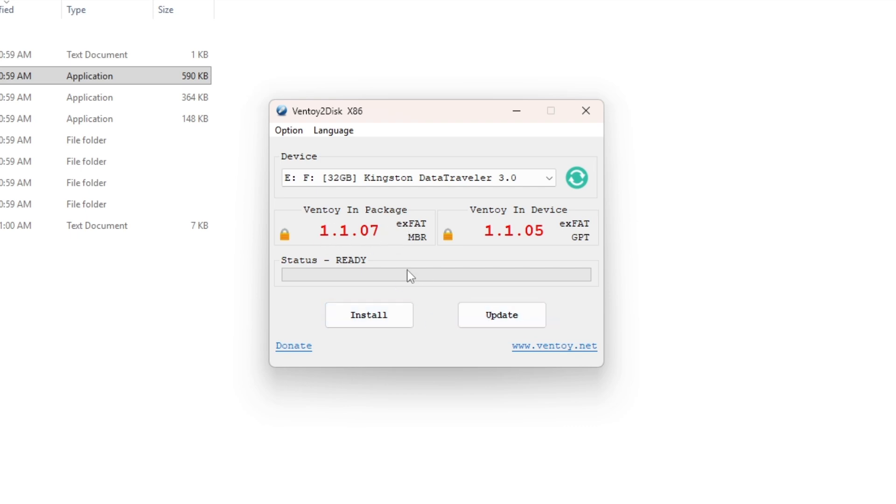
# - Select the 32GB Kingston DataTraveler 3.0 as the target device and turn off Secure Boot Support
pyautogui.click(453, 179)
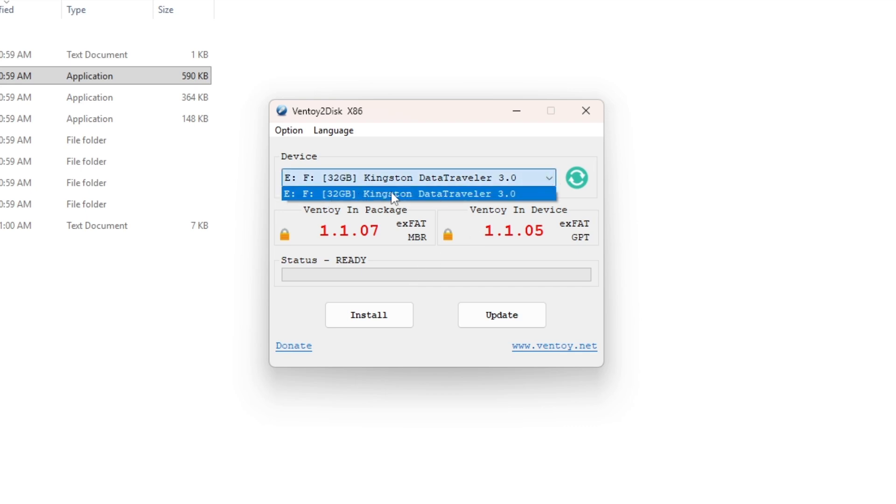
pyautogui.click(399, 182)
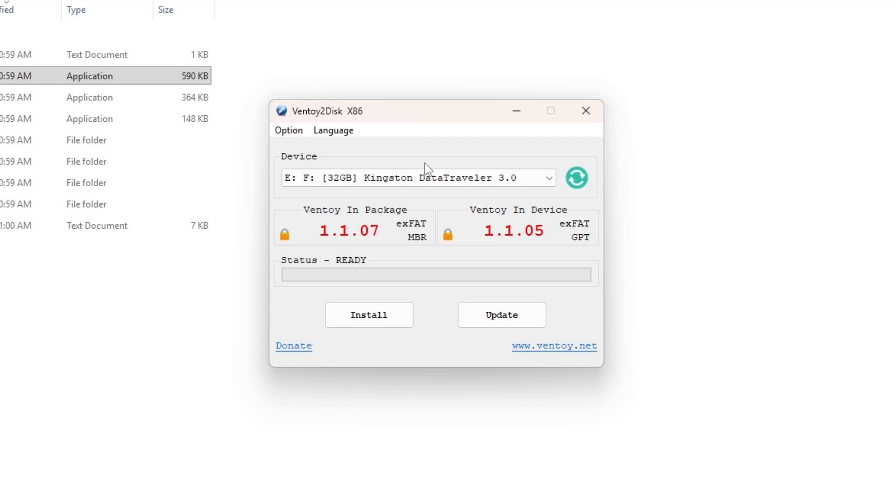
pyautogui.click(292, 131)
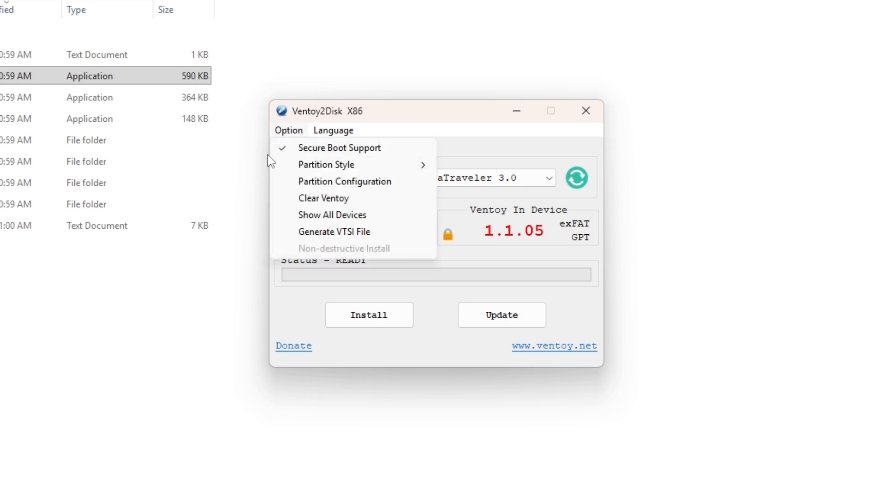
pyautogui.click(336, 149)
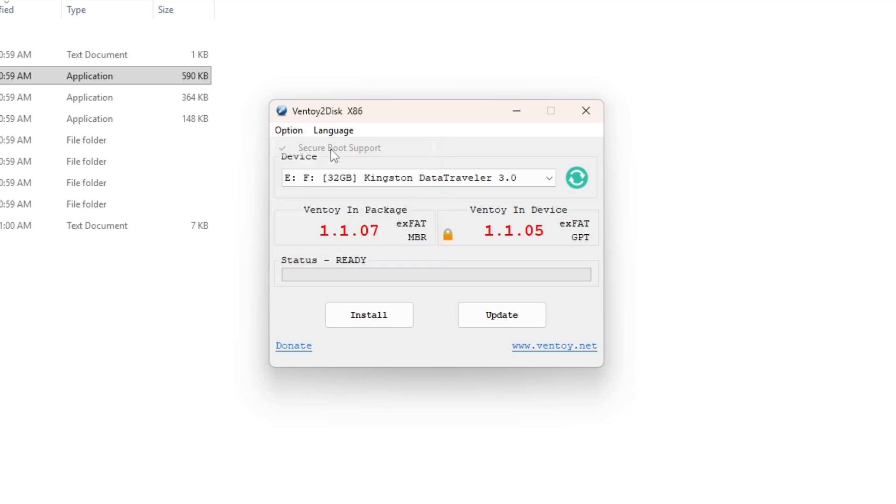
# - Review the partition style, partition configuration and language choices available in Ventoy2Disk
pyautogui.click(289, 131)
pyautogui.moveTo(351, 169)
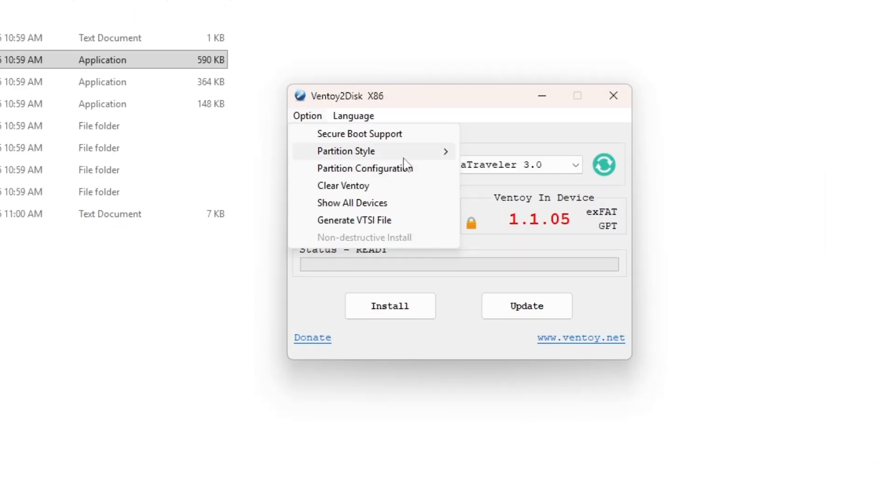
pyautogui.moveTo(439, 155)
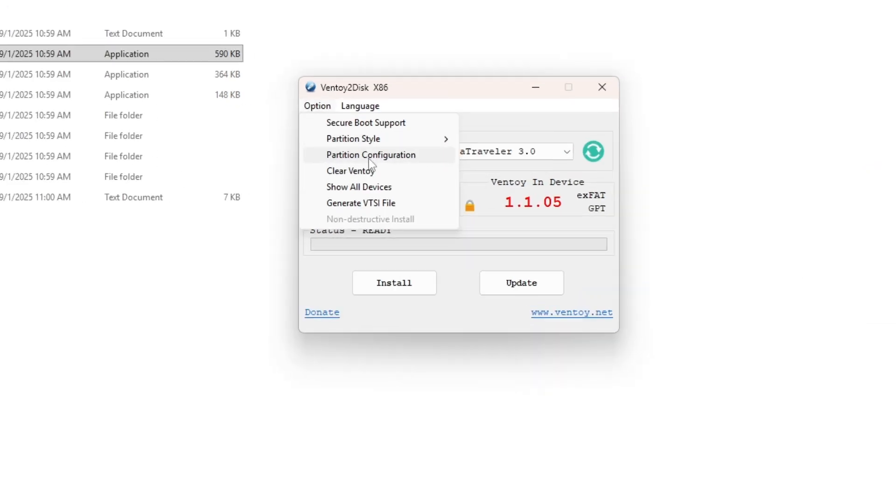
pyautogui.click(369, 159)
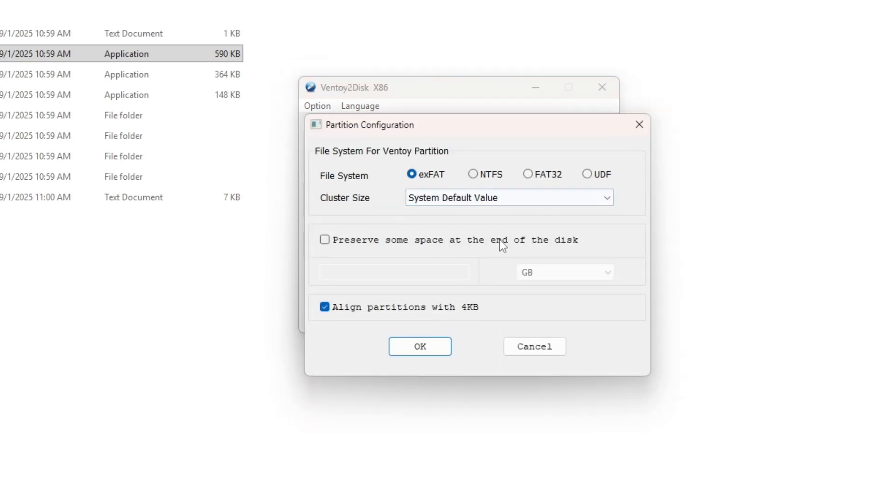
pyautogui.click(639, 125)
pyautogui.click(318, 106)
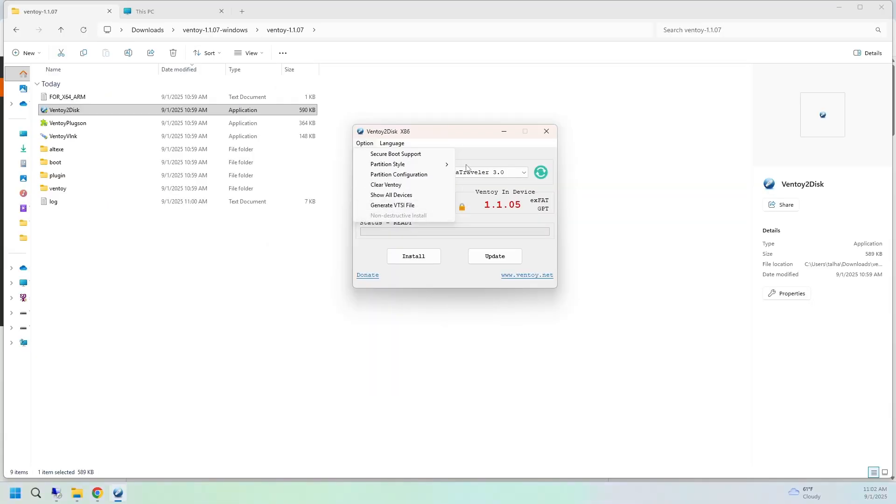
pyautogui.click(360, 106)
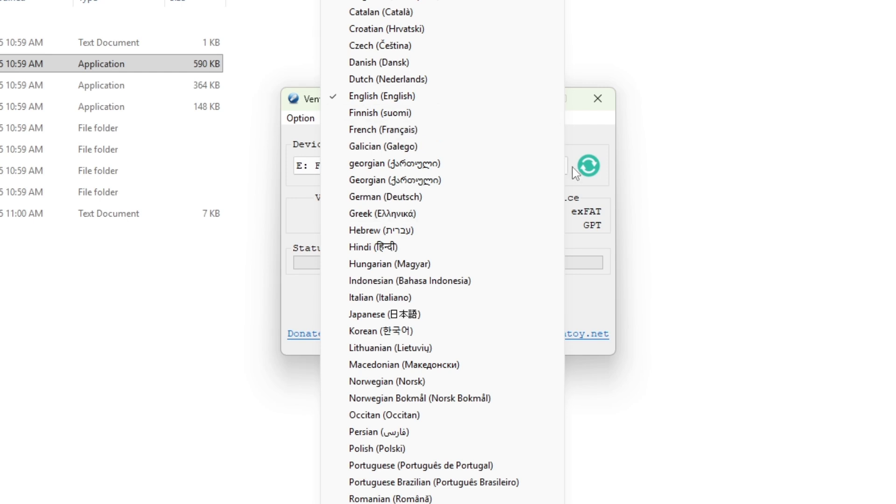
pyautogui.click(590, 130)
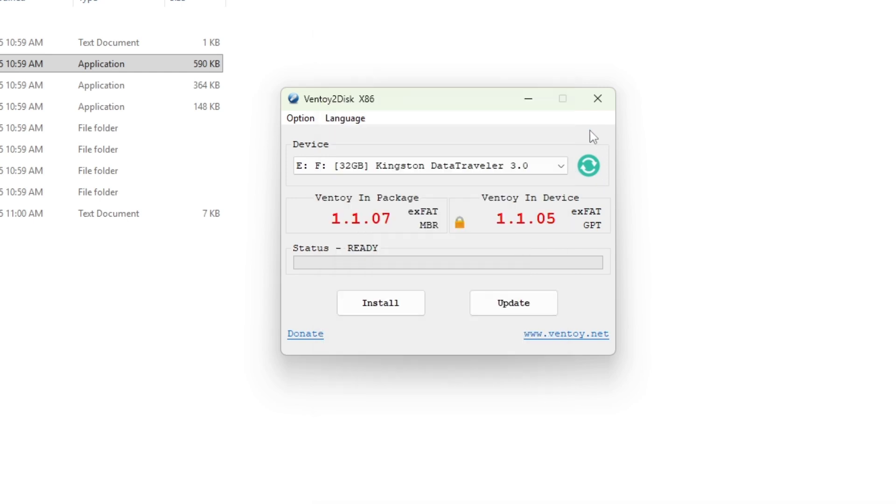
# - Install Ventoy fresh on the Kingston USB drive, entering YES and accepting the formatting and data-loss warnings
pyautogui.click(377, 306)
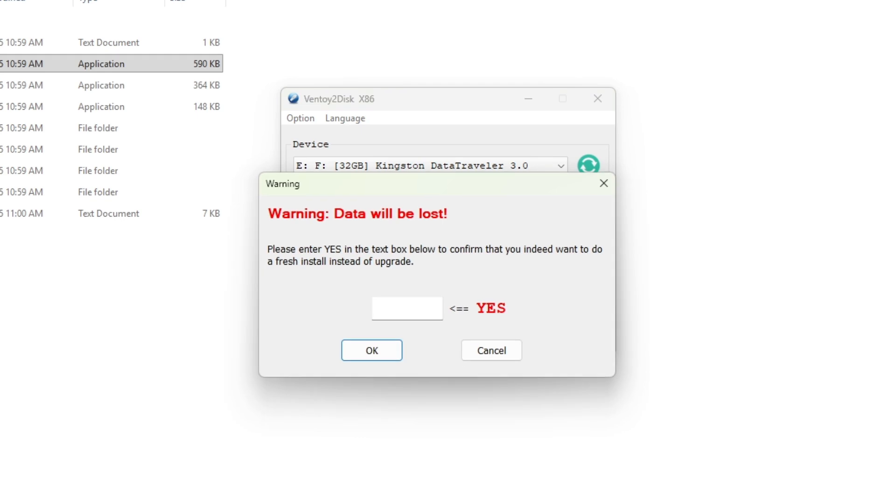
pyautogui.click(404, 309)
pyautogui.write('YES')
pyautogui.click(380, 354)
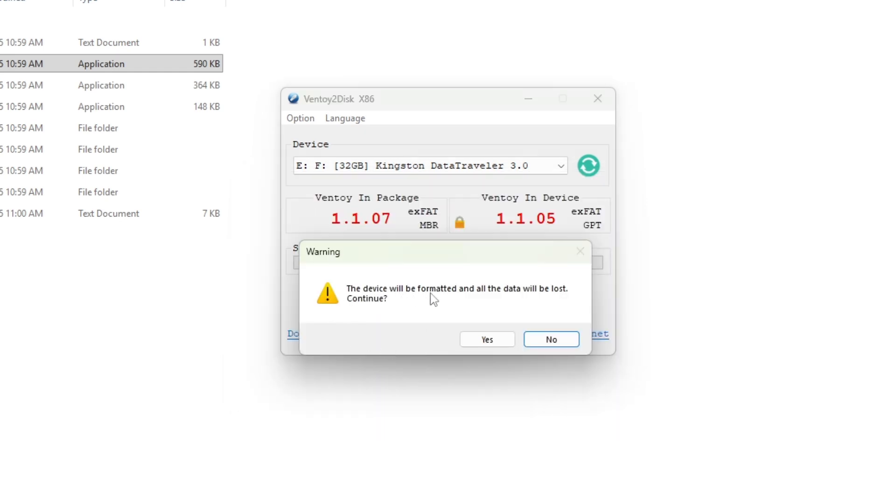
pyautogui.click(489, 341)
pyautogui.click(488, 339)
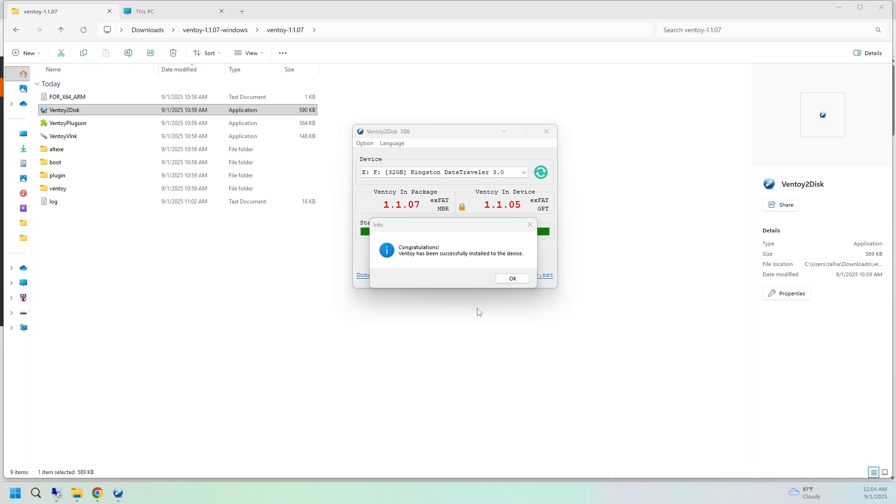
pyautogui.click(512, 279)
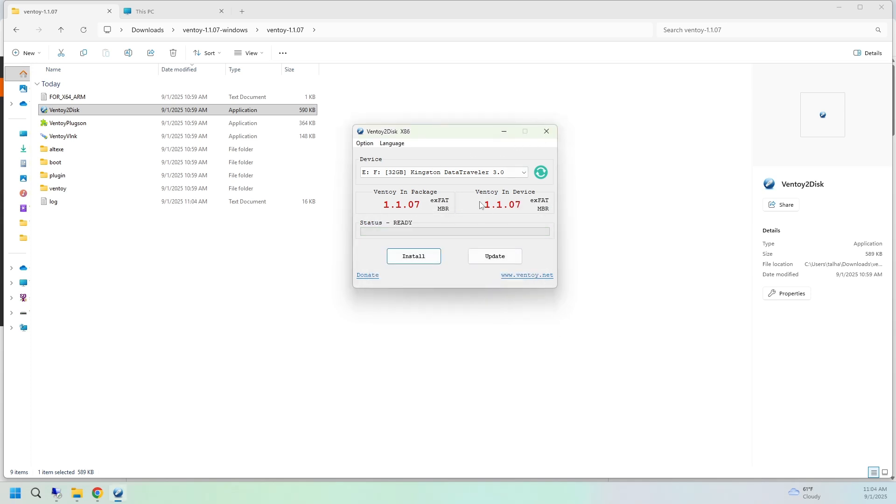
# - Inspect the contents of the Ventoy drive from This PC, both locally and in the Windows-11 virtual machine
pyautogui.click(169, 11)
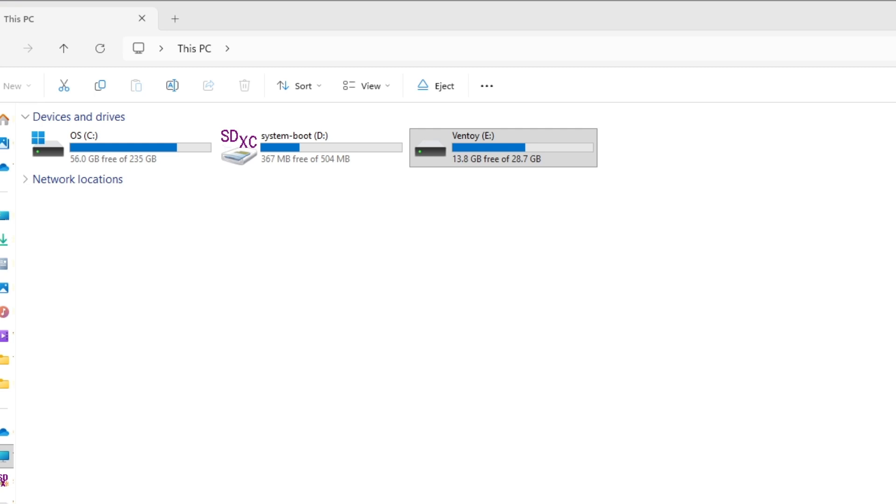
pyautogui.doubleClick(518, 154)
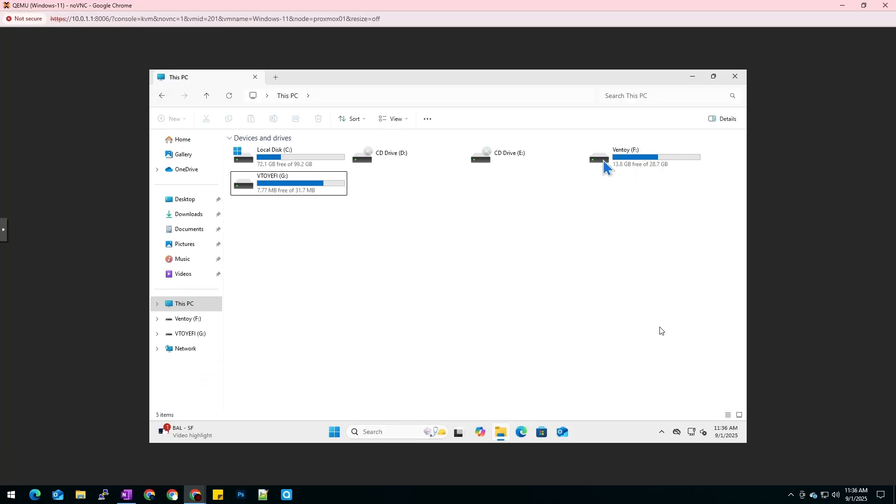
pyautogui.doubleClick(604, 160)
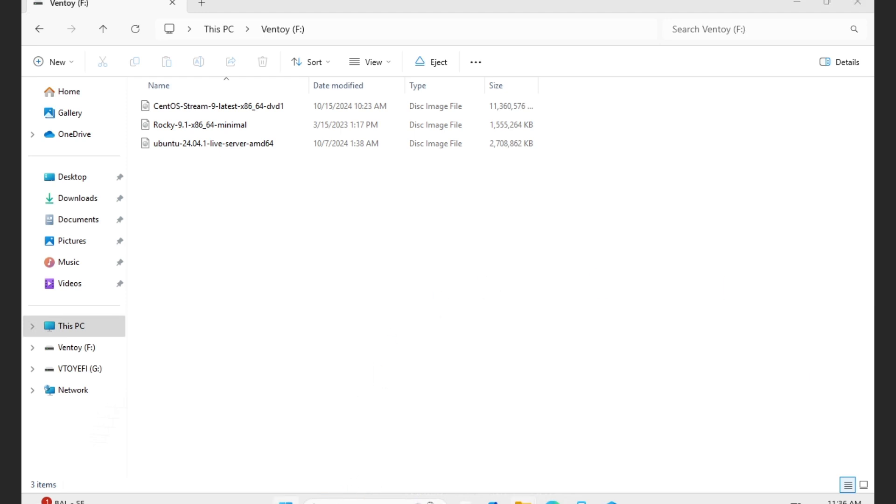
# - Shut down Windows 11 inside the virtual machine
pyautogui.click(285, 502)
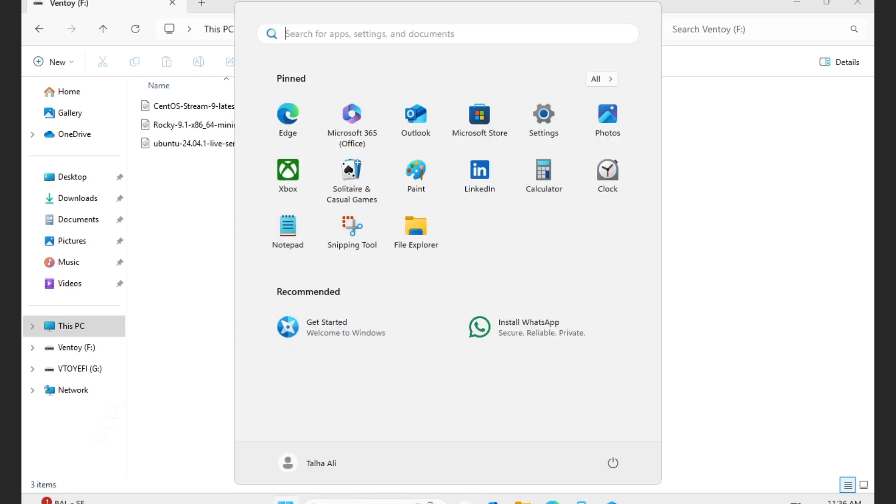
pyautogui.click(609, 463)
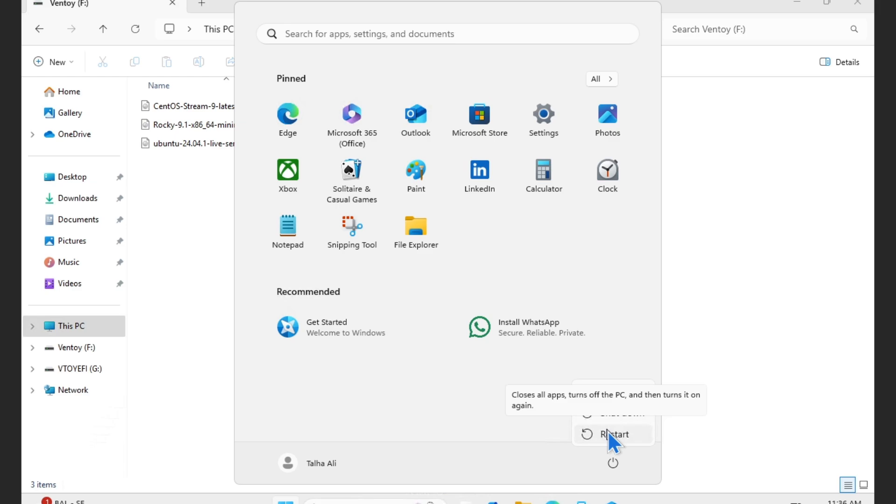
pyautogui.click(615, 414)
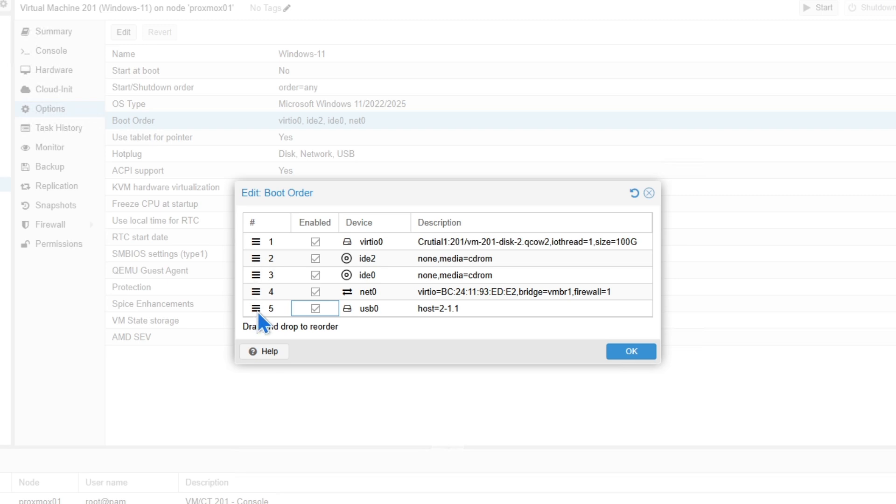
# - Move usb0 to first place in the Windows-11 virtual machine's boot order, ahead of virtio0, and save the order
pyautogui.moveTo(256, 310); pyautogui.dragTo(258, 237)
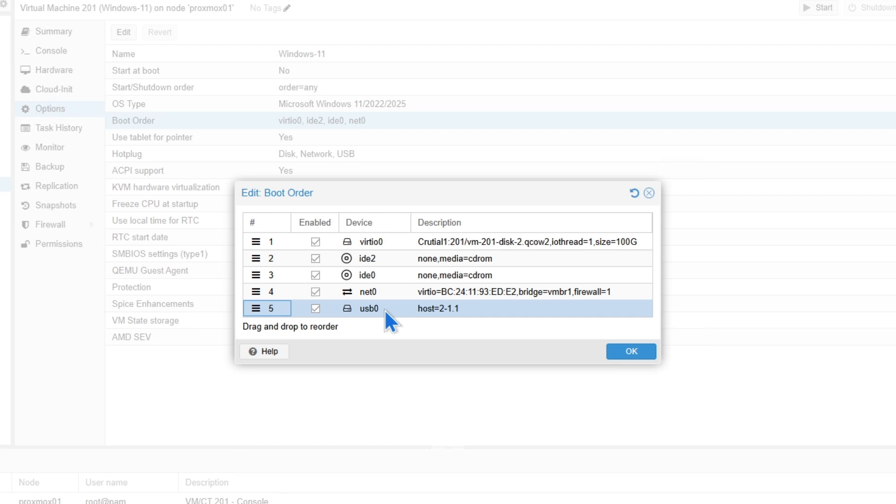
pyautogui.moveTo(264, 306); pyautogui.dragTo(259, 265)
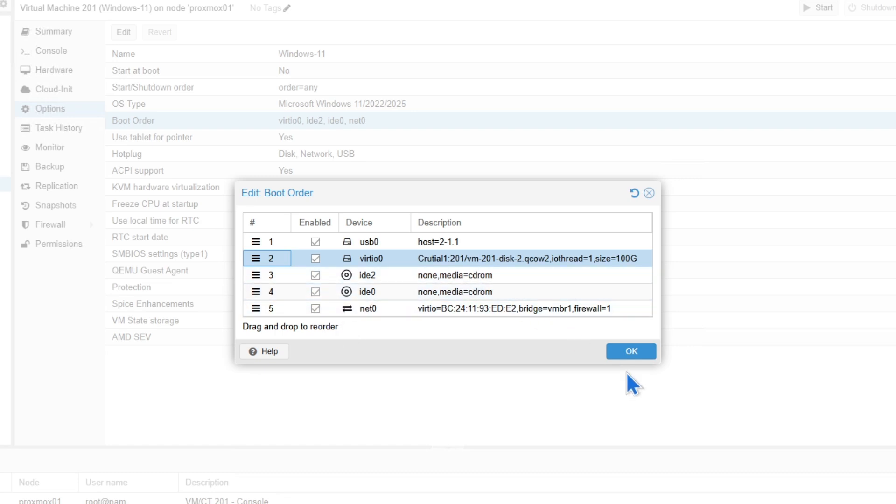
pyautogui.click(633, 357)
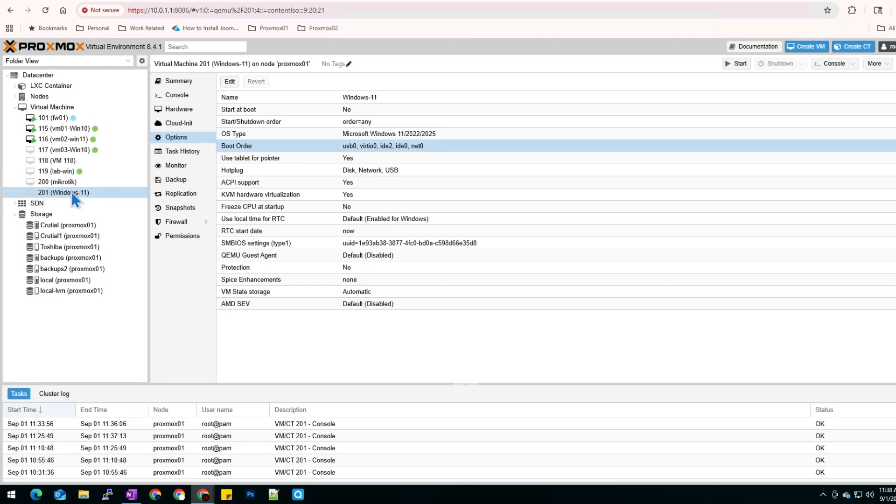
# - Boot virtual machine 201 (Windows-11) from its console and look through the ISO entries in the Ventoy boot menu
pyautogui.doubleClick(72, 192)
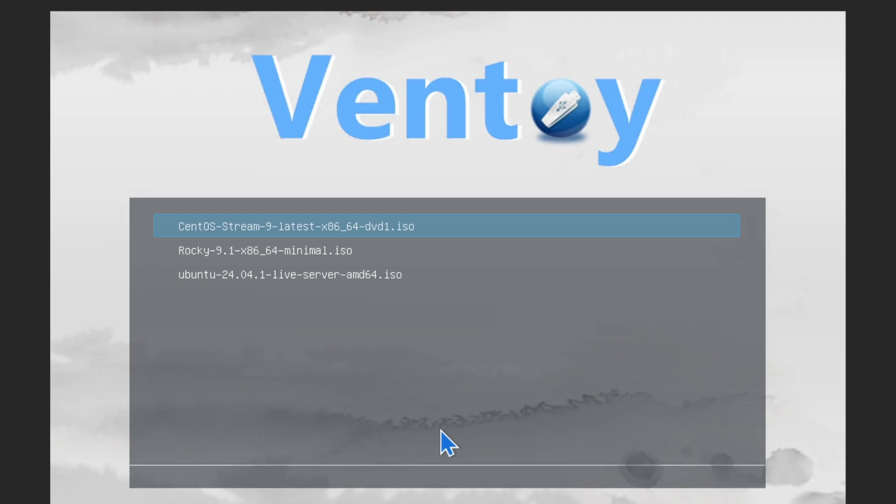
pyautogui.press('Down')
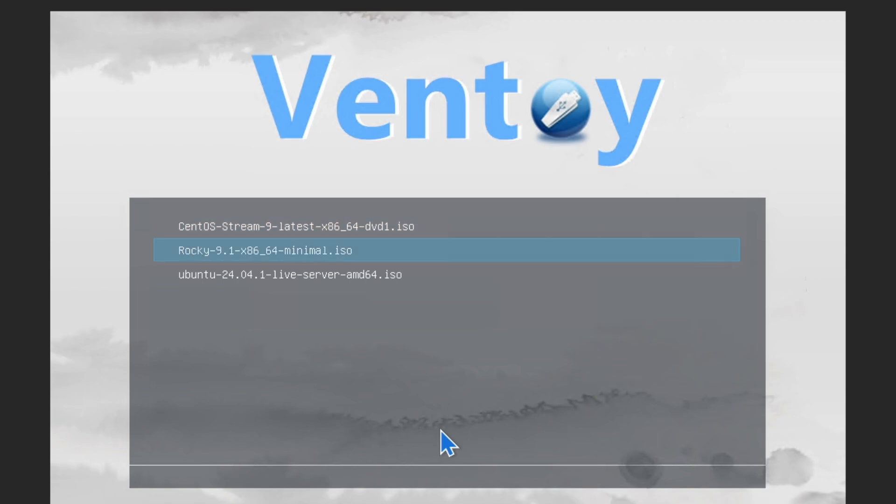
pyautogui.press('Up')
pyautogui.press('Down')
pyautogui.press('Down')
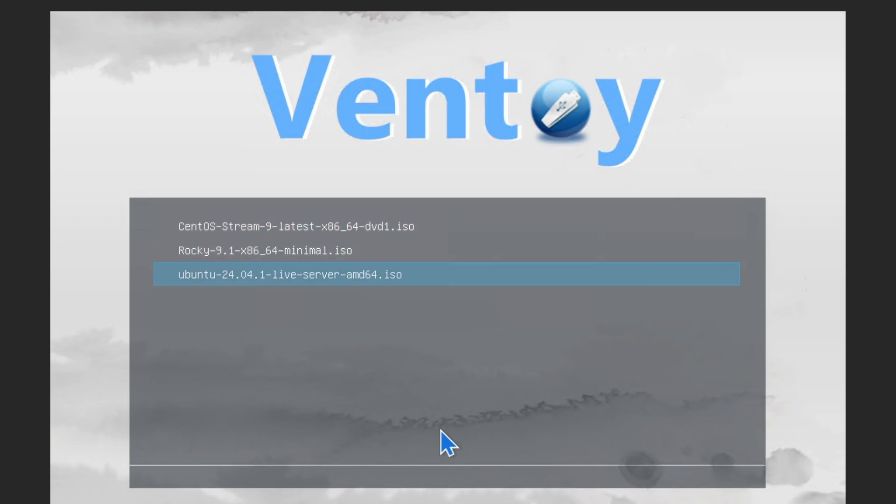
pyautogui.press('Up')
pyautogui.press('Up')
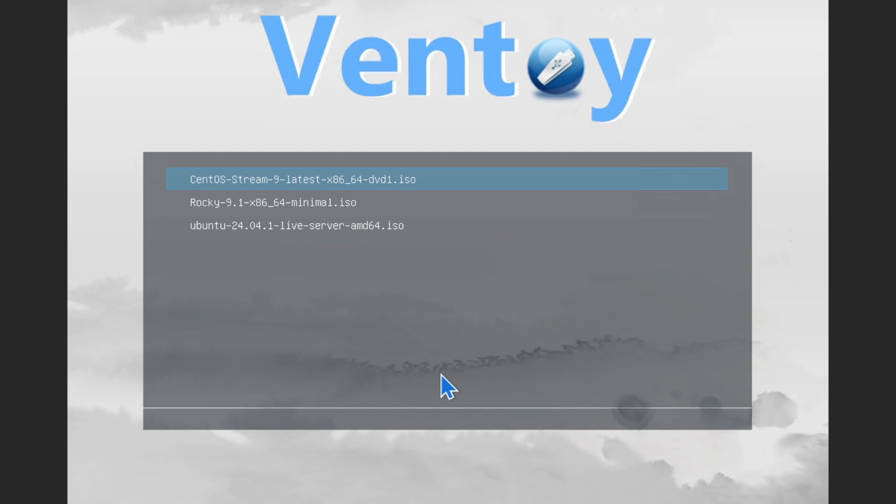
# - Boot ubuntu-24.04.1-live-server-amd64.iso from Ventoy in normal mode and launch an entry from its GRUB menu
pyautogui.press('Down')
pyautogui.press('Down')
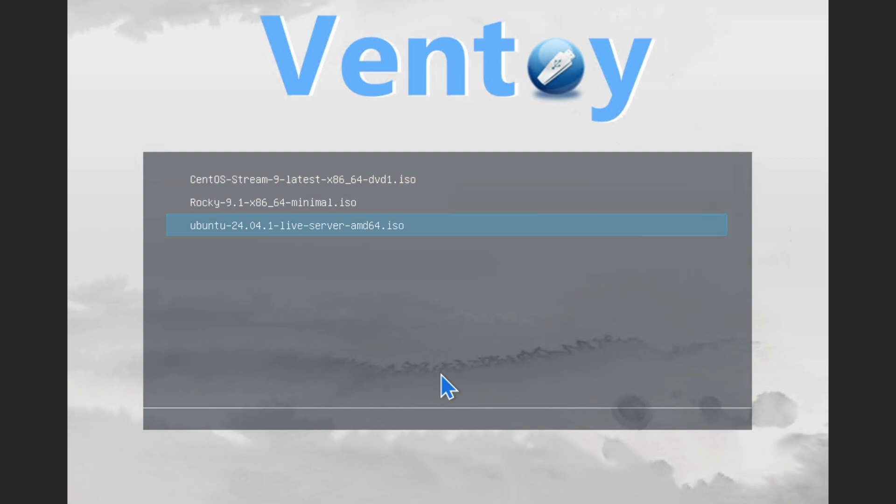
pyautogui.press('Return')
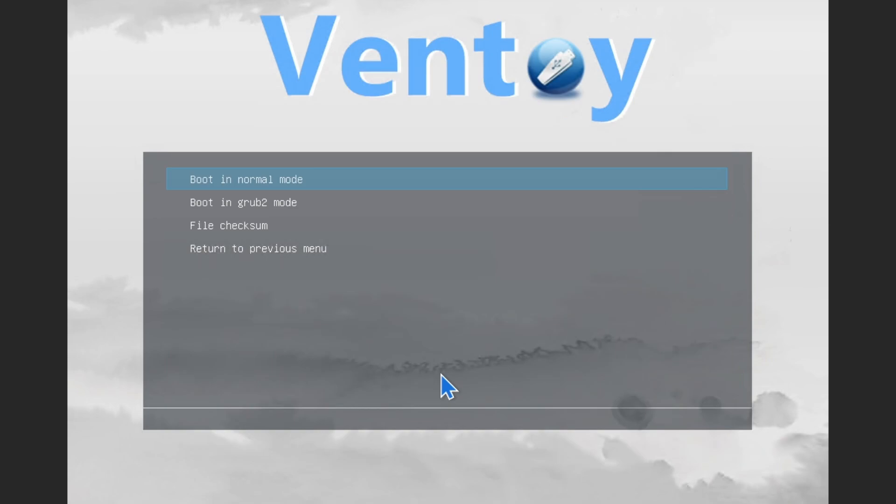
pyautogui.press('Return')
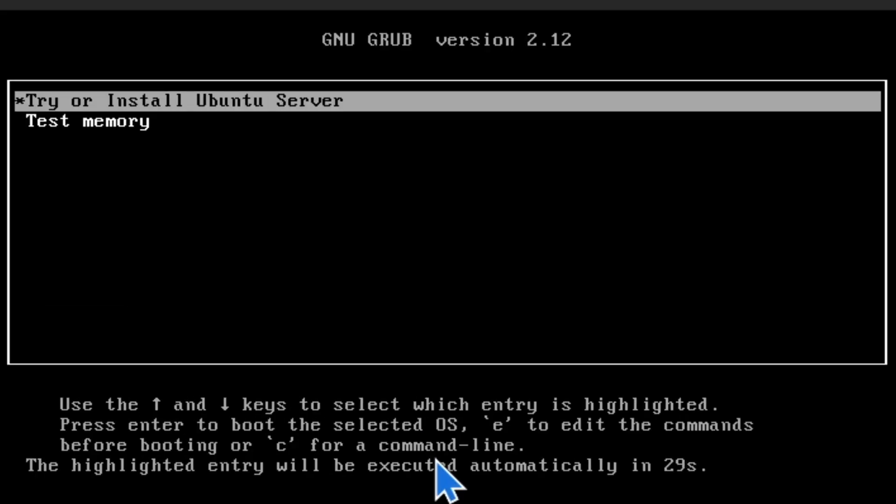
pyautogui.press('Down')
pyautogui.press('Return')
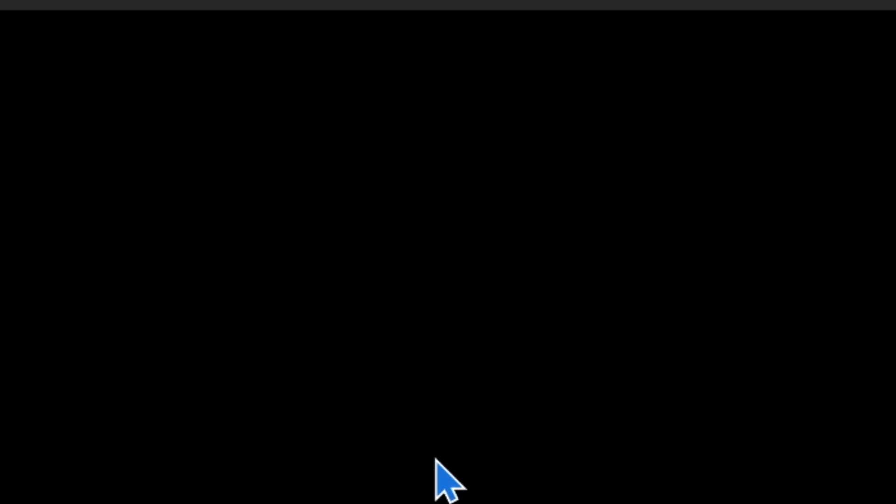